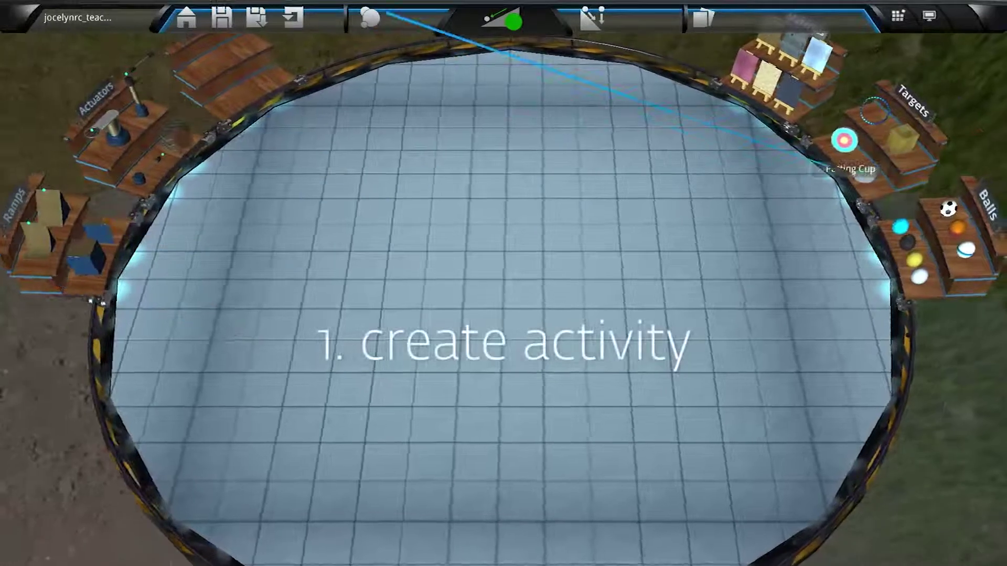
- Place a putting cup near the middle of the grid and a curved ramp in line with it, with a 32 N force area between them
drag(860, 174, 561, 259)
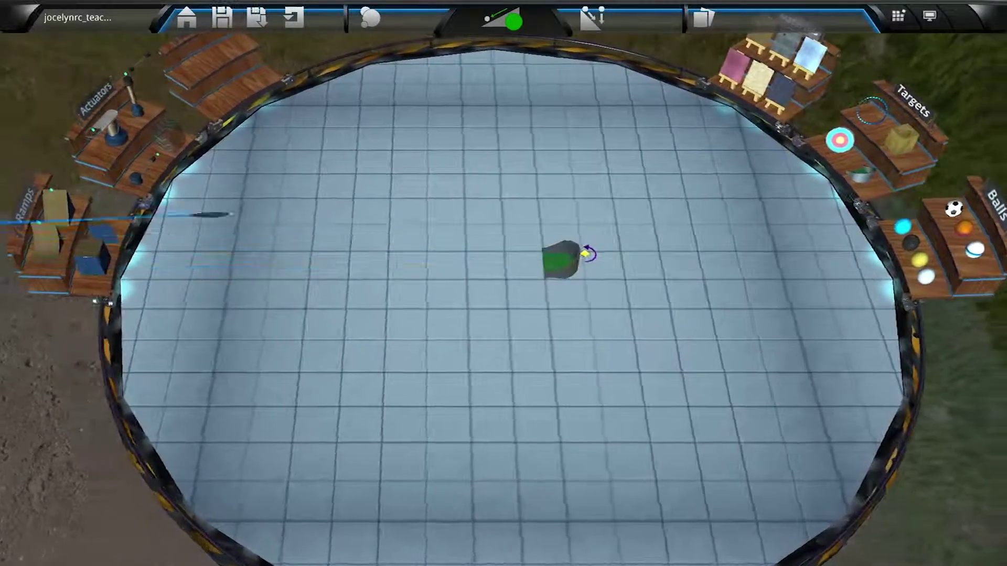
drag(79, 252, 305, 246)
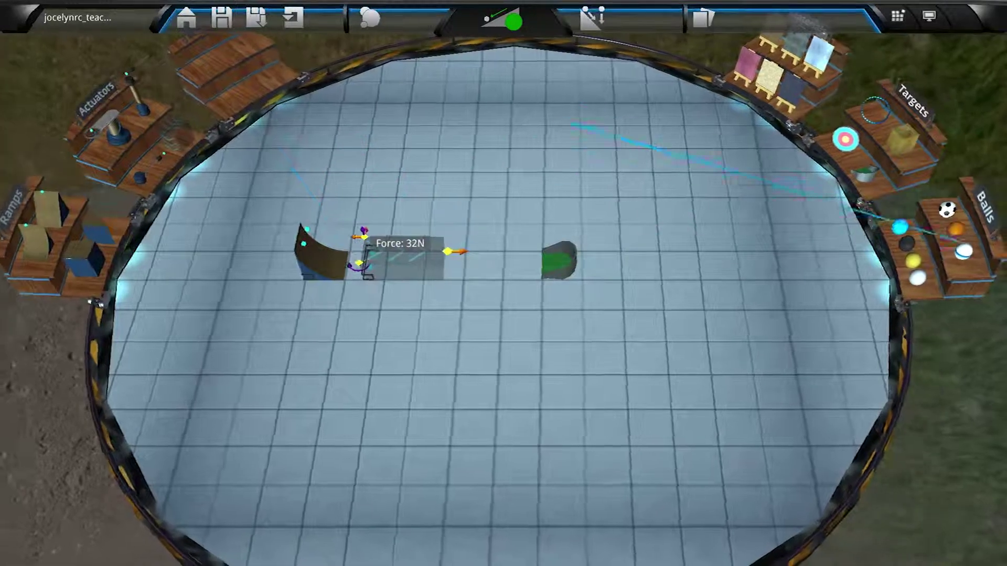
- Place a striped zBall on top of the curved ramp and set its mass to 10 kg
drag(964, 252, 312, 223)
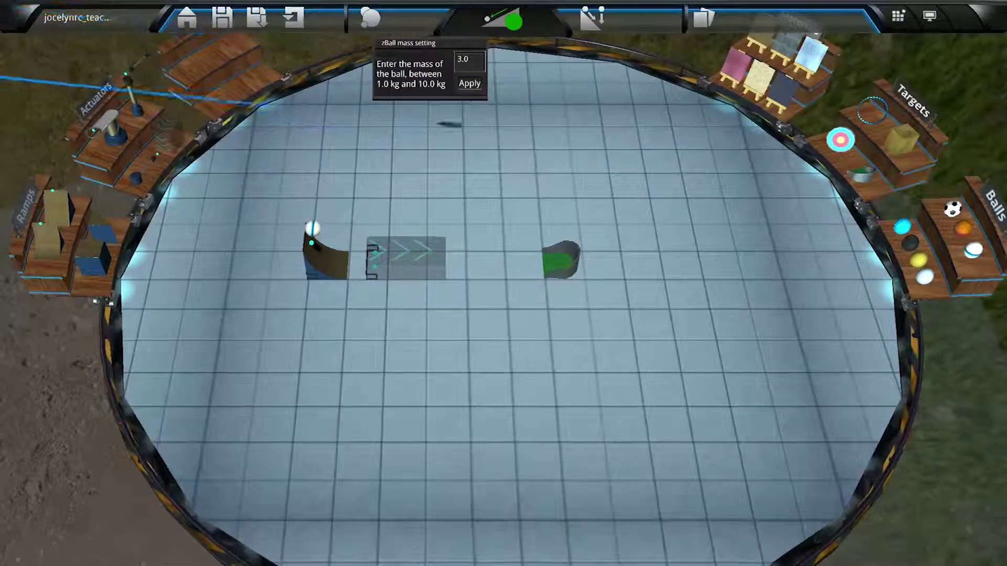
key(BackSpace)
text(10)
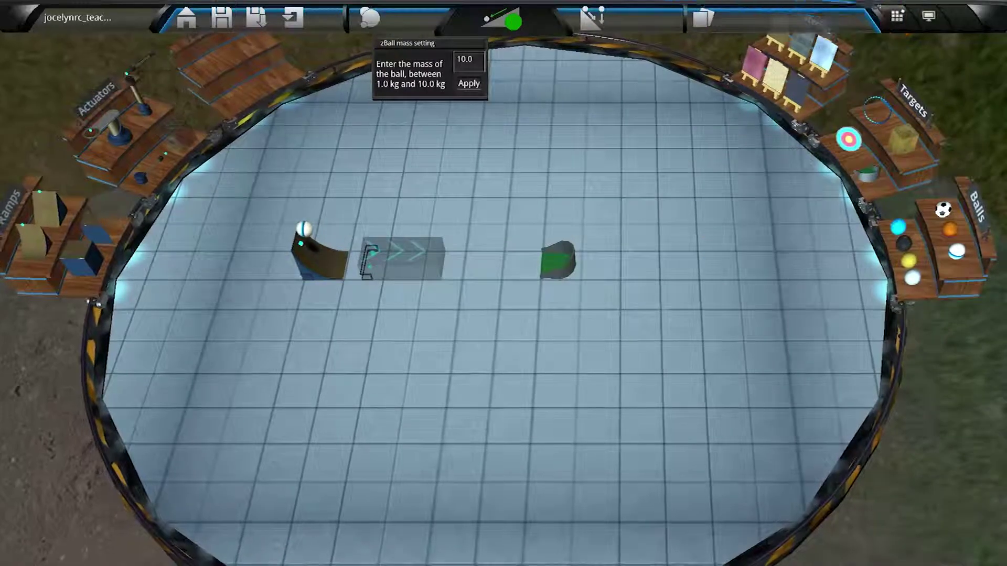
- Examine the object settings of the ramp and the force area in the Activity Builder
click(897, 16)
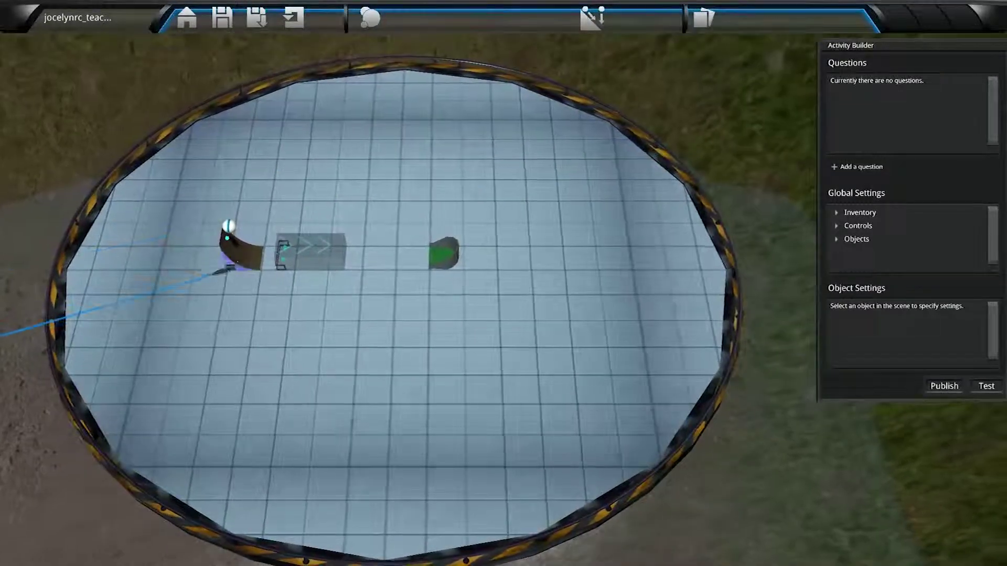
click(233, 264)
click(312, 257)
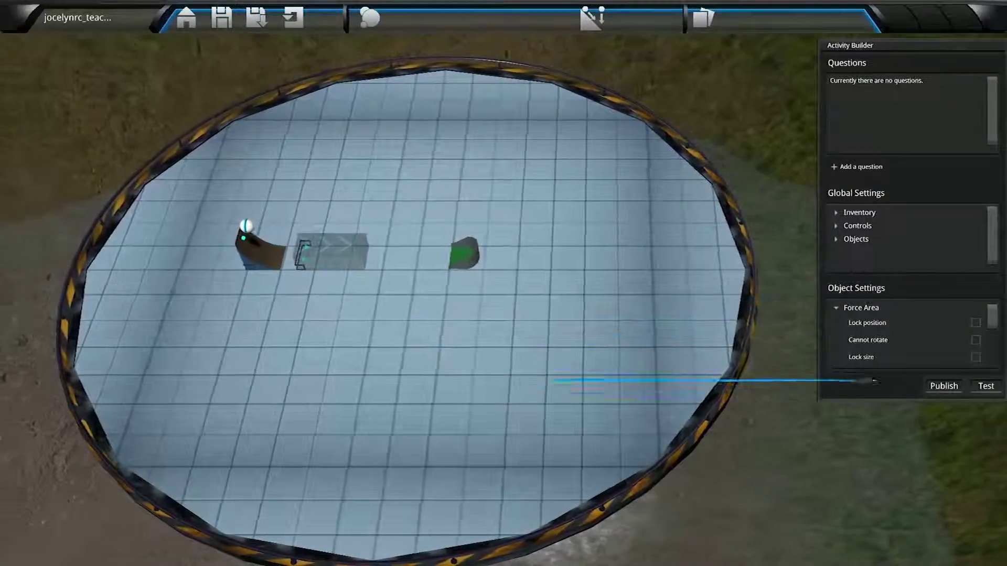
- Return to the scene through the activity test and lower the putting cup to the floor in line with the force area
click(986, 387)
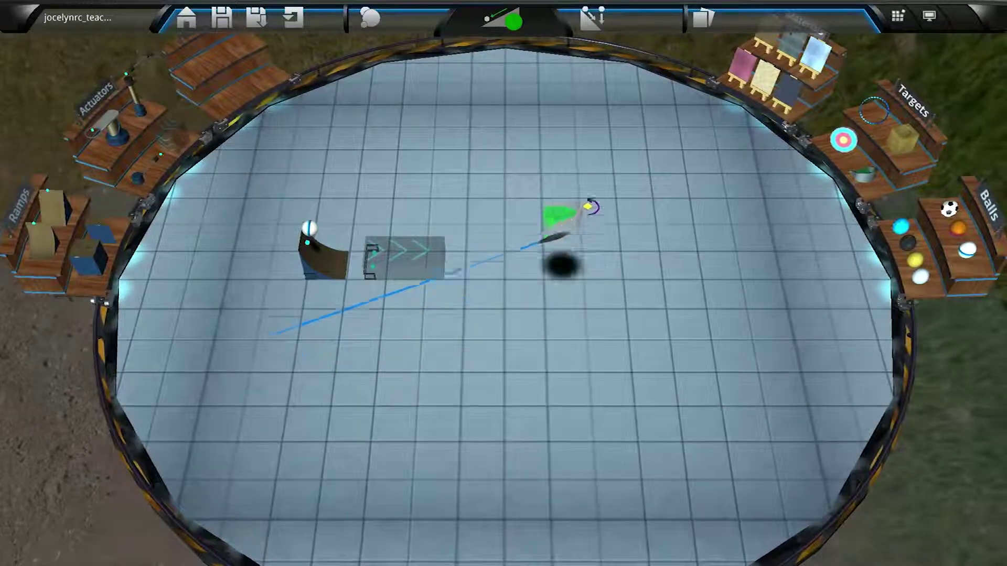
drag(559, 215, 558, 260)
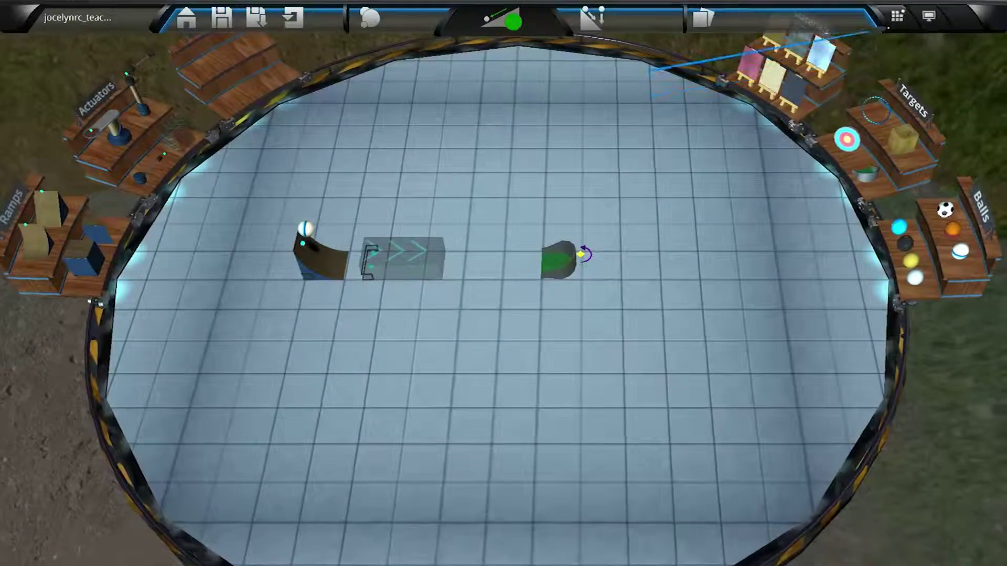
- Reopen the Activity Builder and start a new question
click(894, 19)
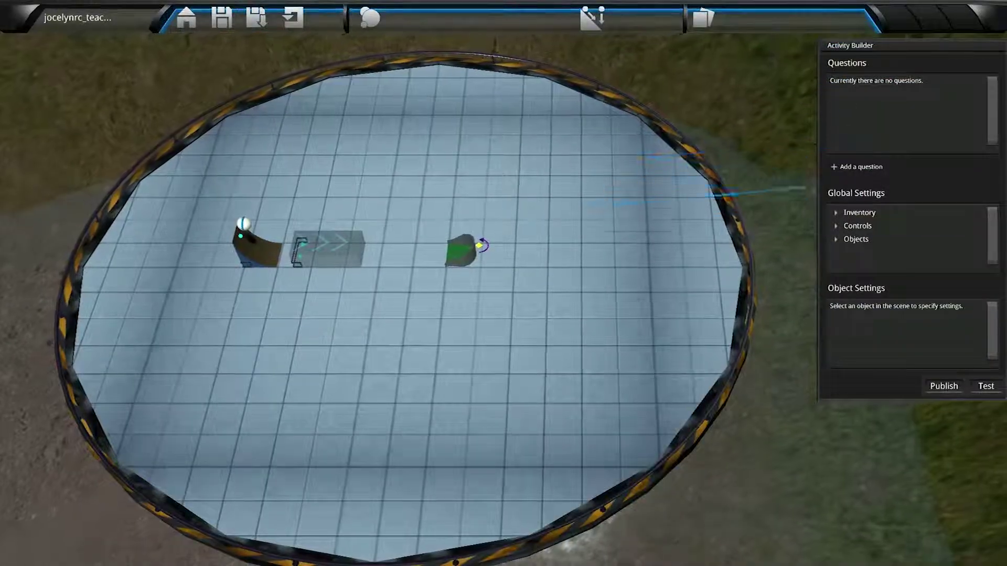
click(836, 167)
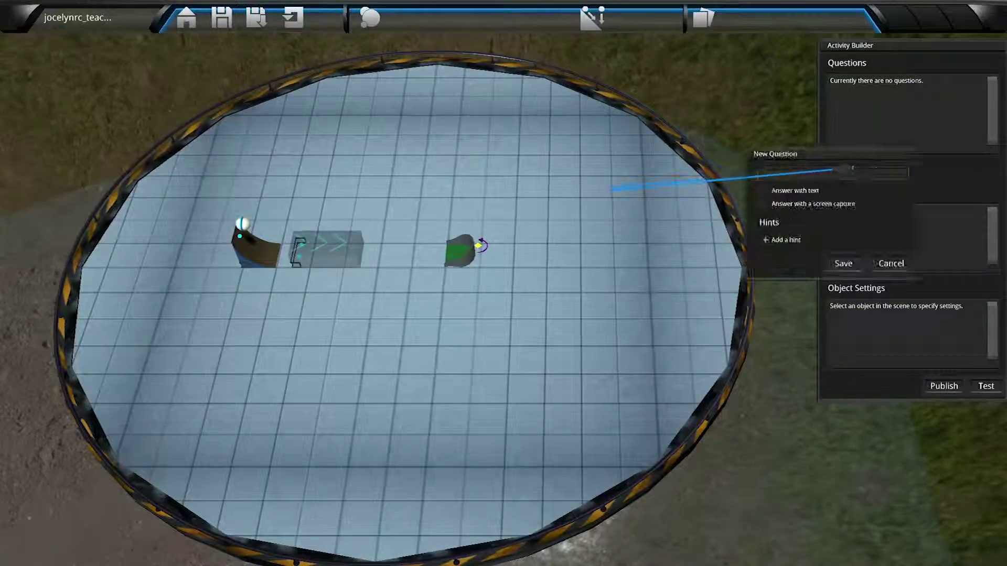
- Try the question "How does the mass affect the acceleration?" with text and screen-capture answers, and clear both answer options again
text(How does the mass )
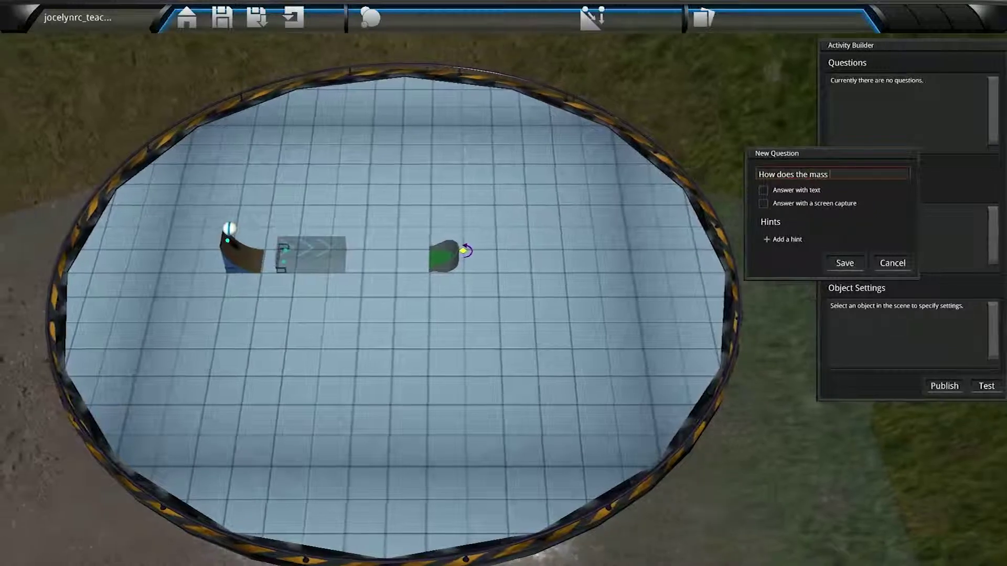
text(affect the acceleration?)
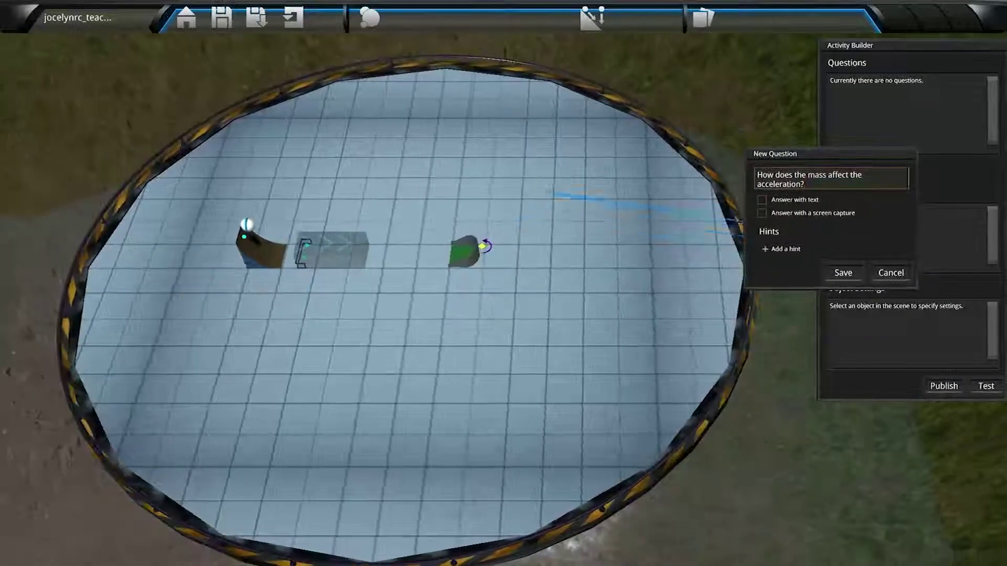
click(764, 200)
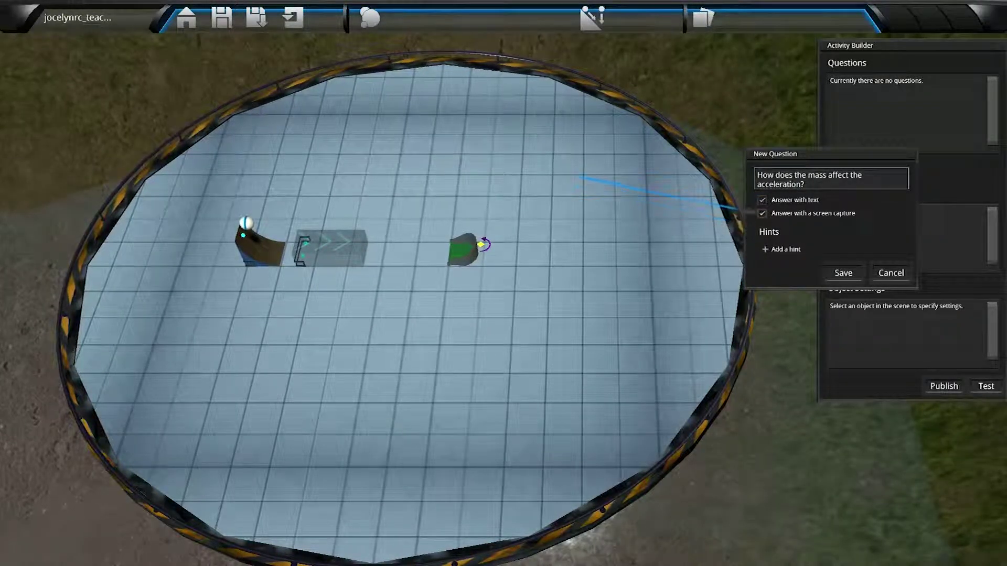
click(762, 200)
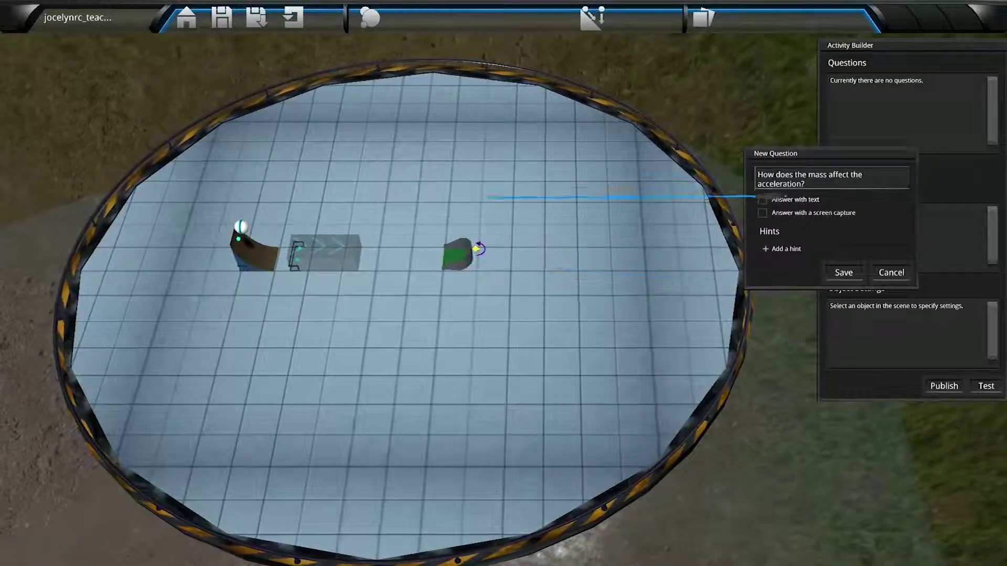
- Replace the question text with "Run the experiment and record your observations."
click(781, 180)
key(BackSpace)
key(BackSpace)
key(BackSpace)
key(BackSpace)
key(BackSpace)
key(BackSpace)
key(BackSpace)
key(BackSpace)
key(BackSpace)
key(BackSpace)
key(BackSpace)
key(BackSpace)
key(BackSpace)
key(BackSpace)
key(BackSpace)
key(BackSpace)
key(BackSpace)
key(BackSpace)
key(BackSpace)
key(BackSpace)
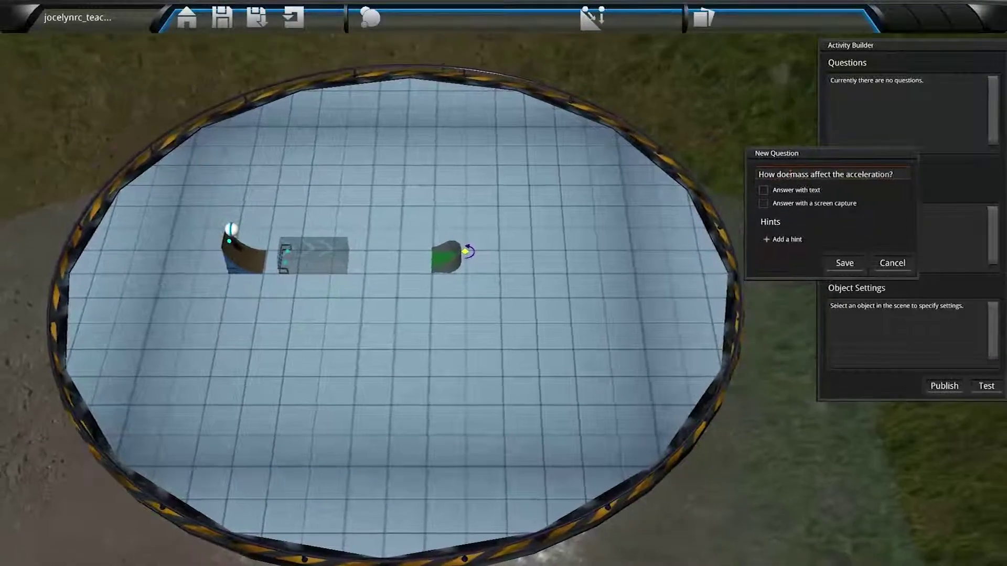
text(Run the experiment and r)
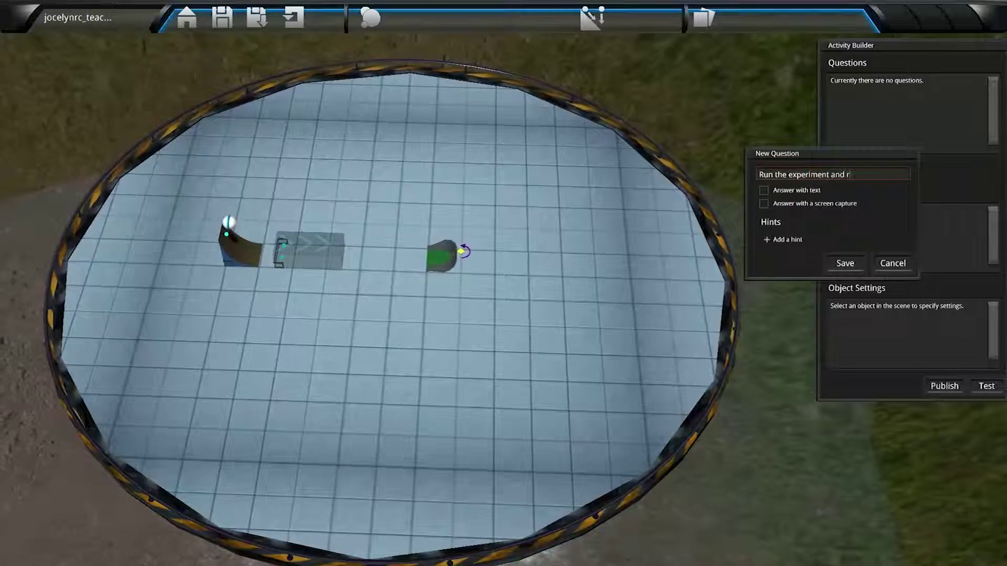
text(ecord your observations.)
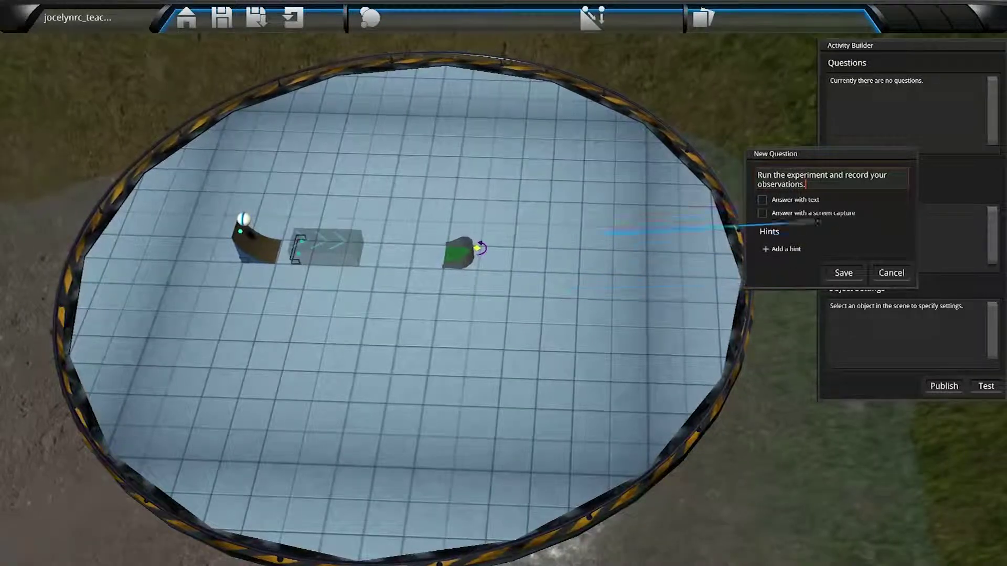
- Add two hints, "hint #1" and "hint #2", to the question and save it
click(782, 250)
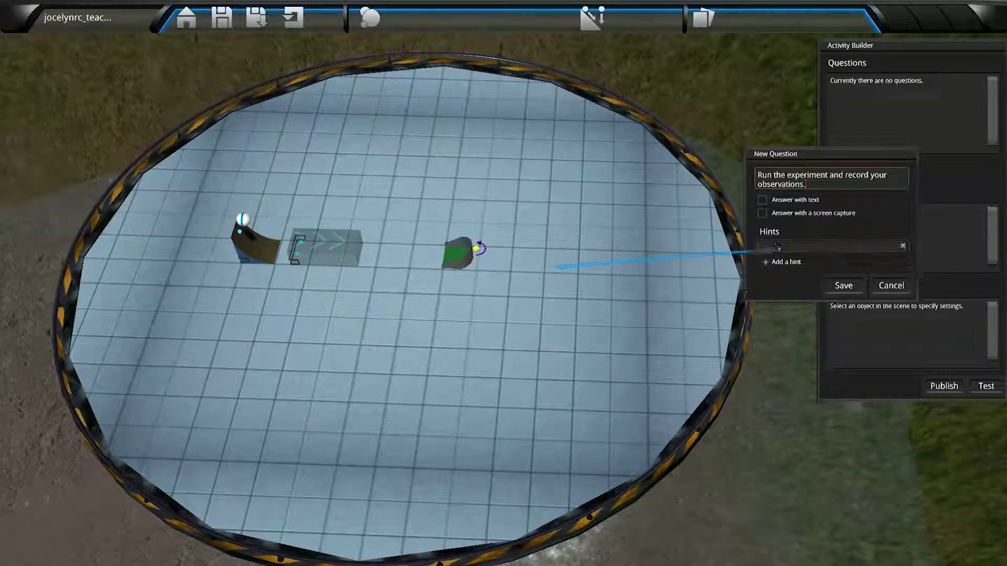
text(hint #1)
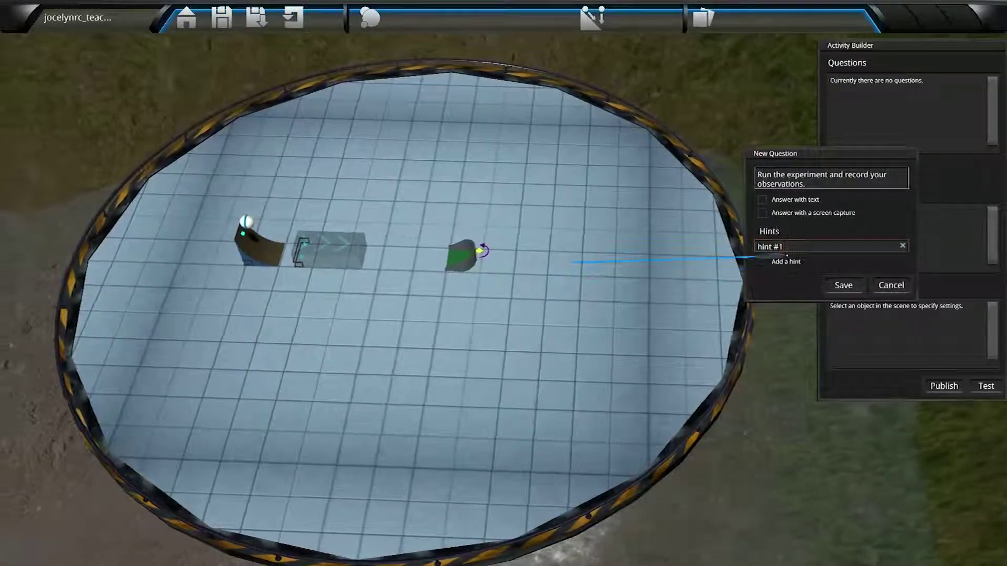
click(778, 262)
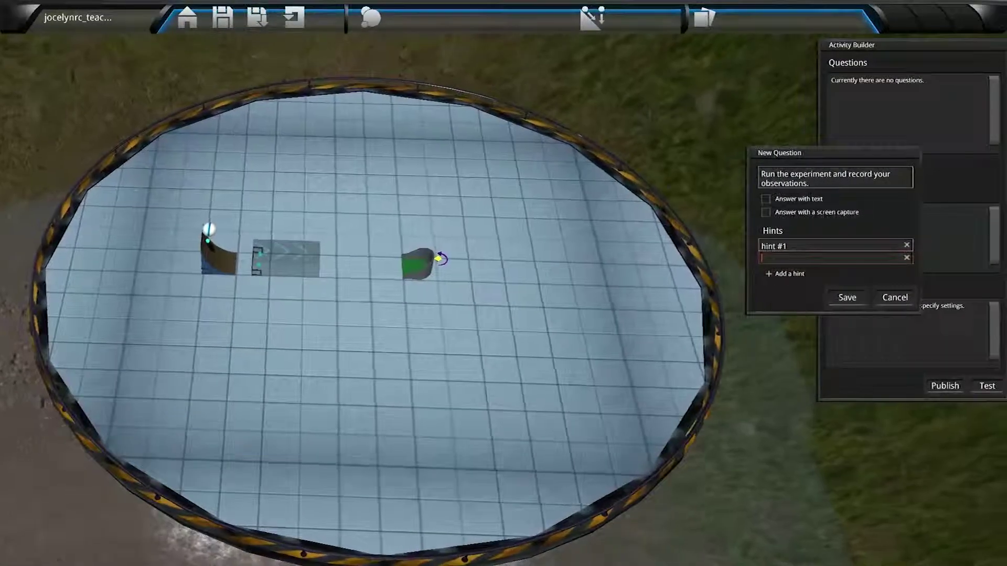
text(hint #2)
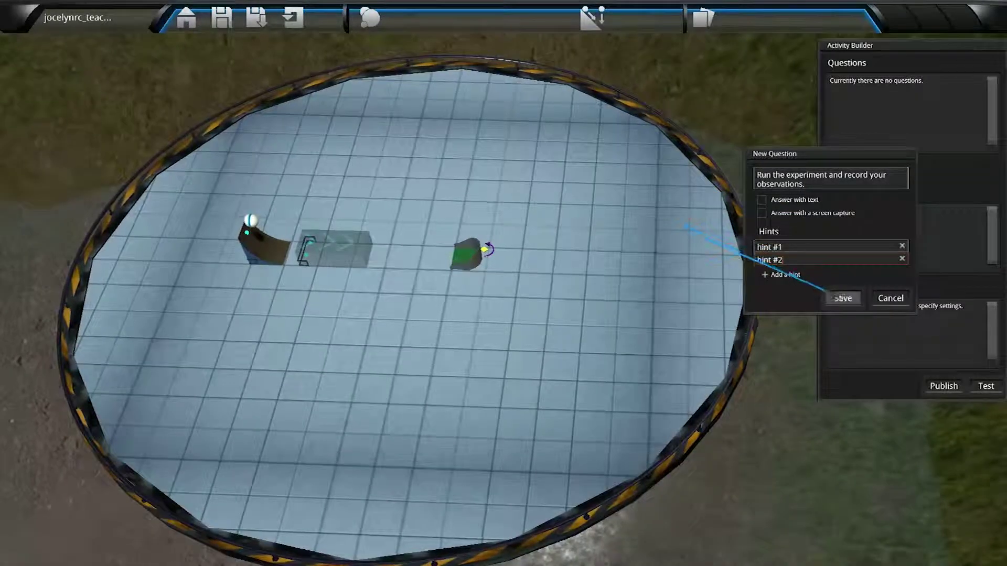
click(841, 298)
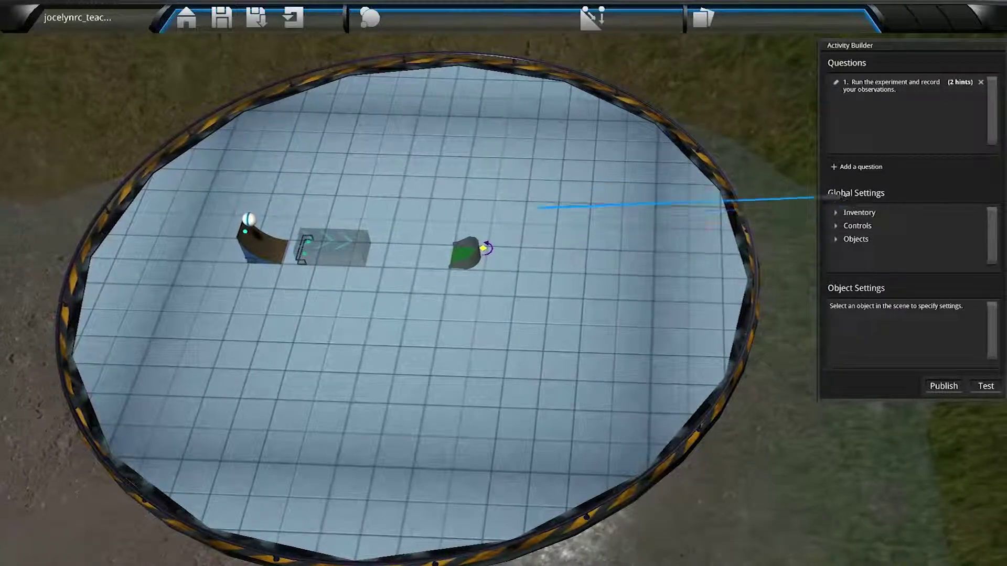
- Limit the number of deflectors to 4 and the number of platforms to 0 in the global inventory settings
click(837, 212)
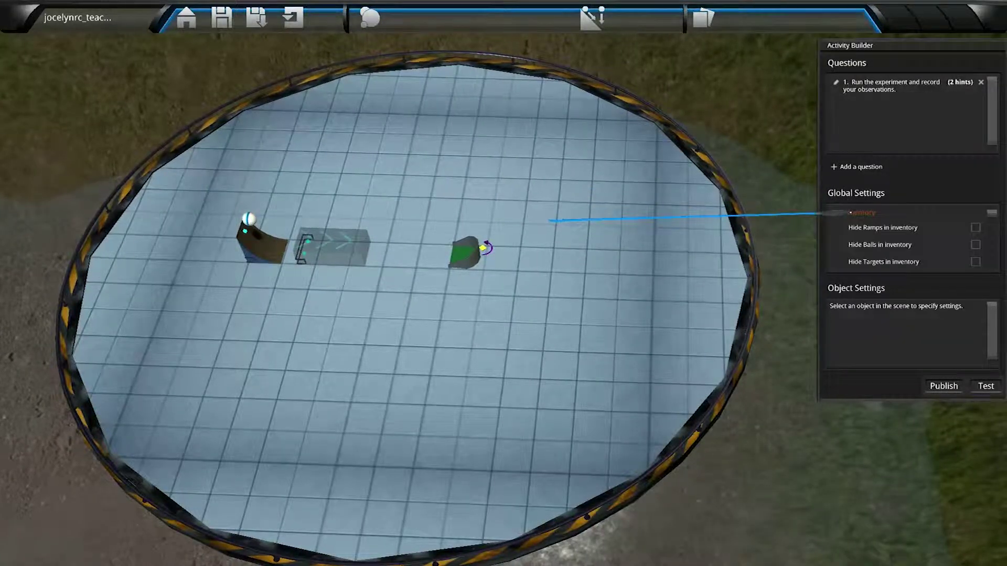
scroll(968, 213, down, 2)
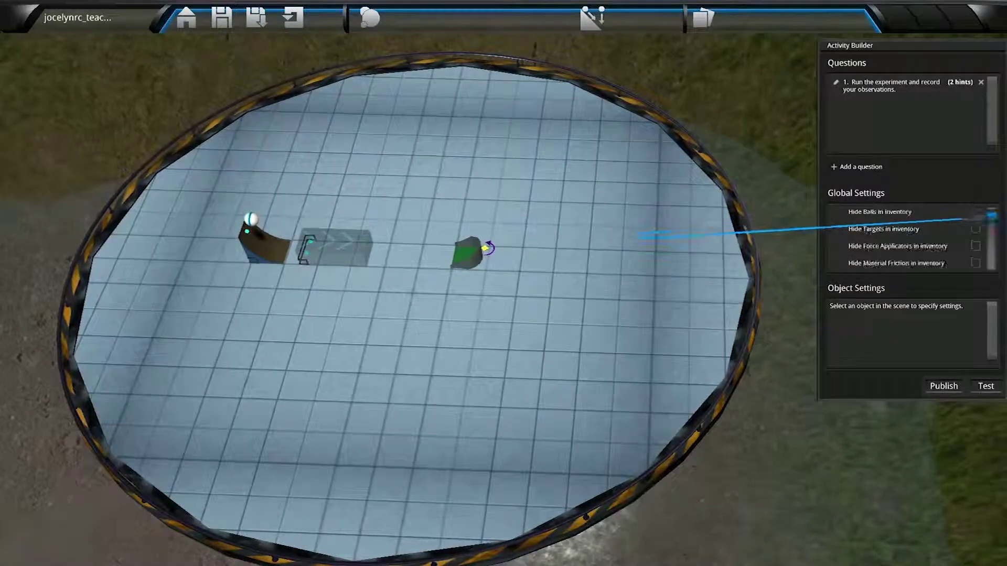
scroll(981, 226, down, 3)
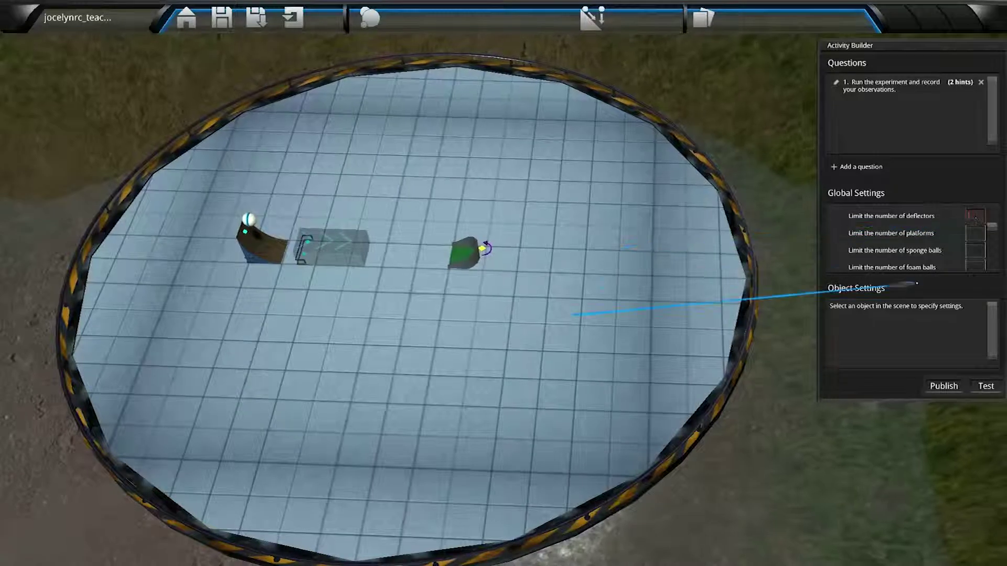
text(4)
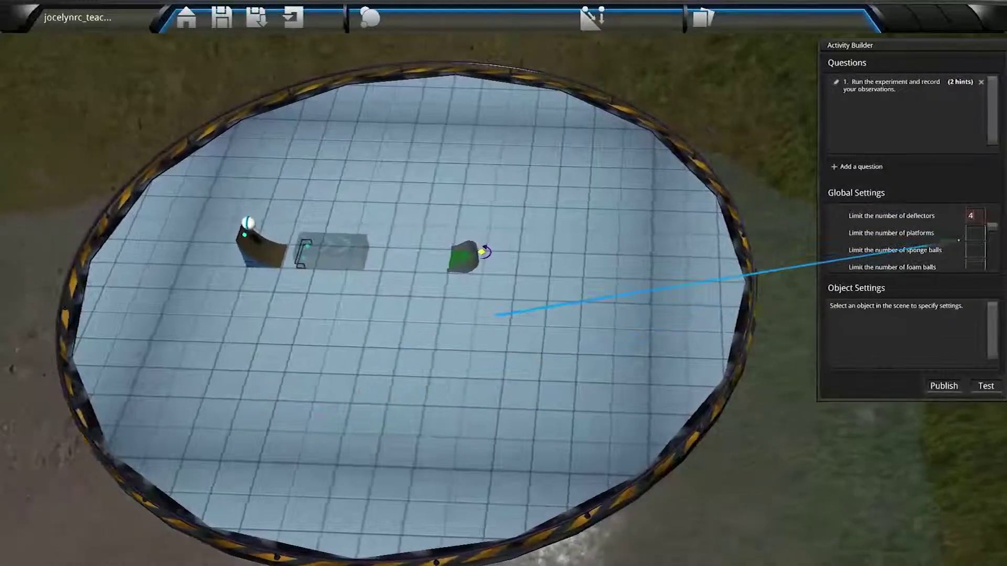
click(975, 233)
text(0)
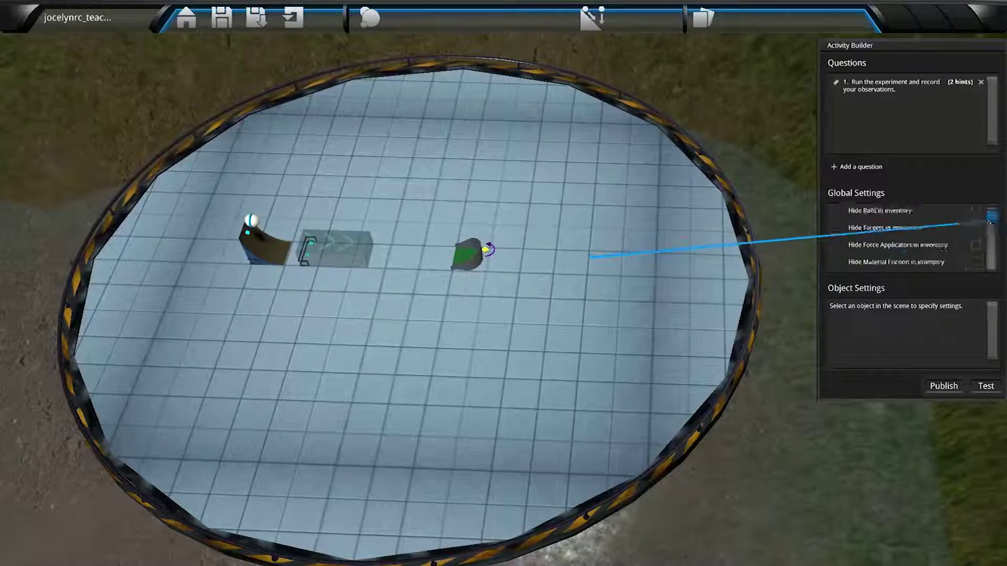
- Hide the balls and the targets in the inventory and collapse the inventory settings
drag(990, 221, 990, 188)
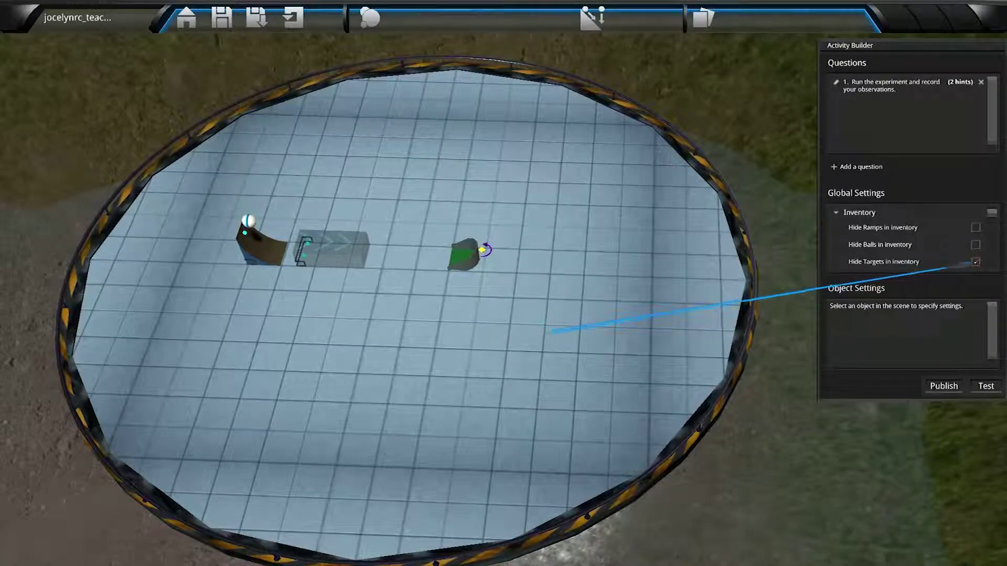
click(860, 212)
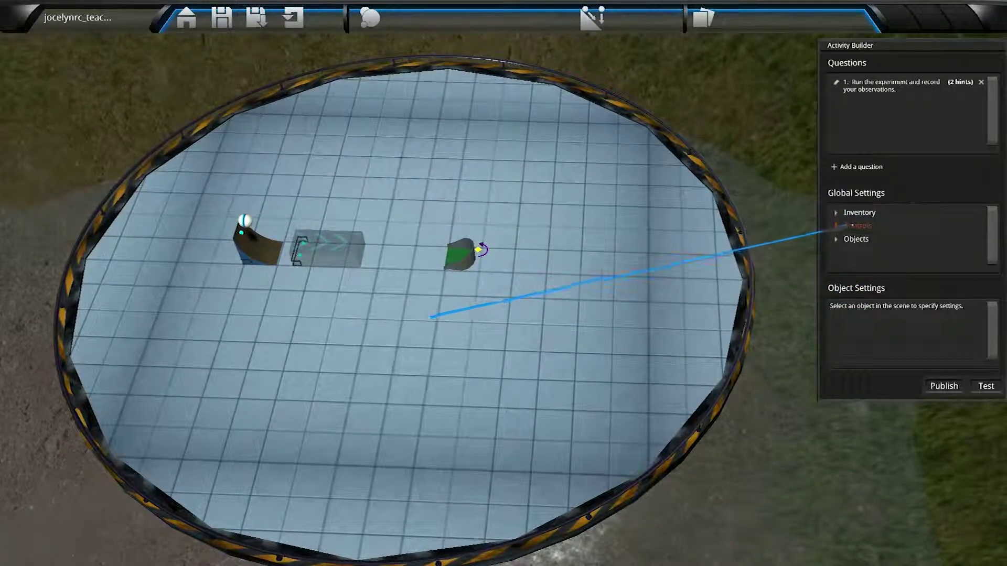
- Disallow zero gravity in the global control settings and test the activity
click(850, 225)
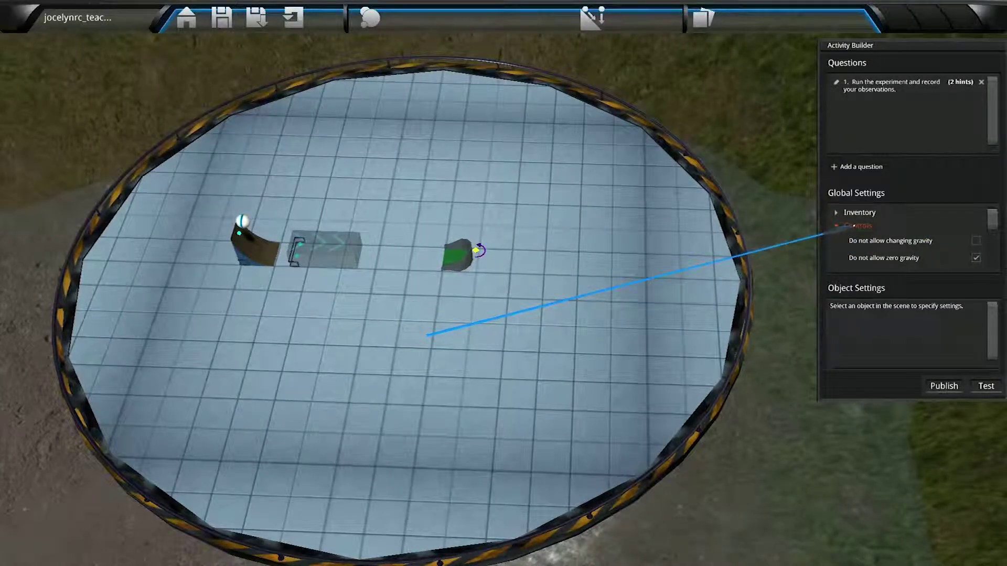
click(843, 226)
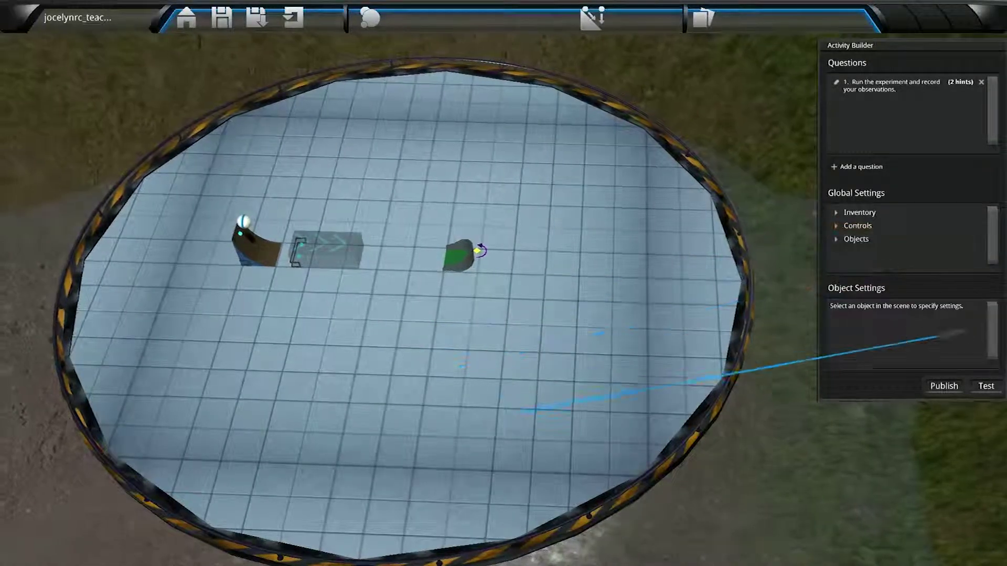
click(985, 386)
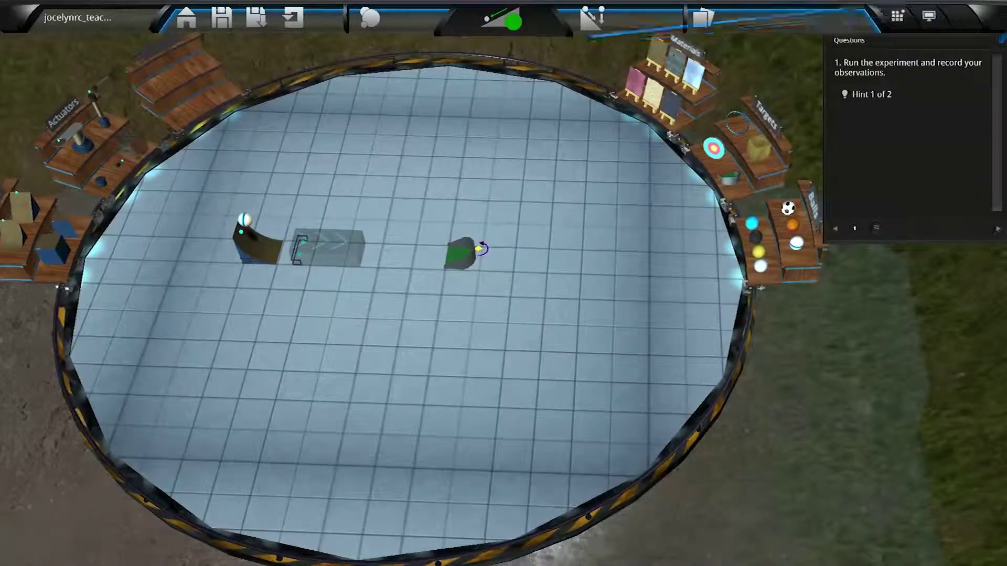
- Return to the Activity Builder and lock the position of the force area
click(891, 15)
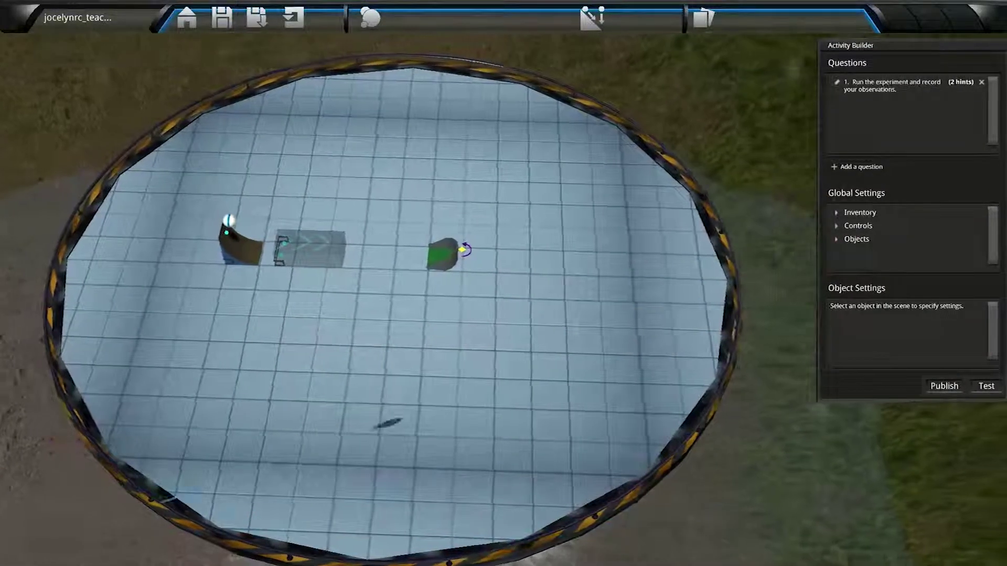
click(270, 251)
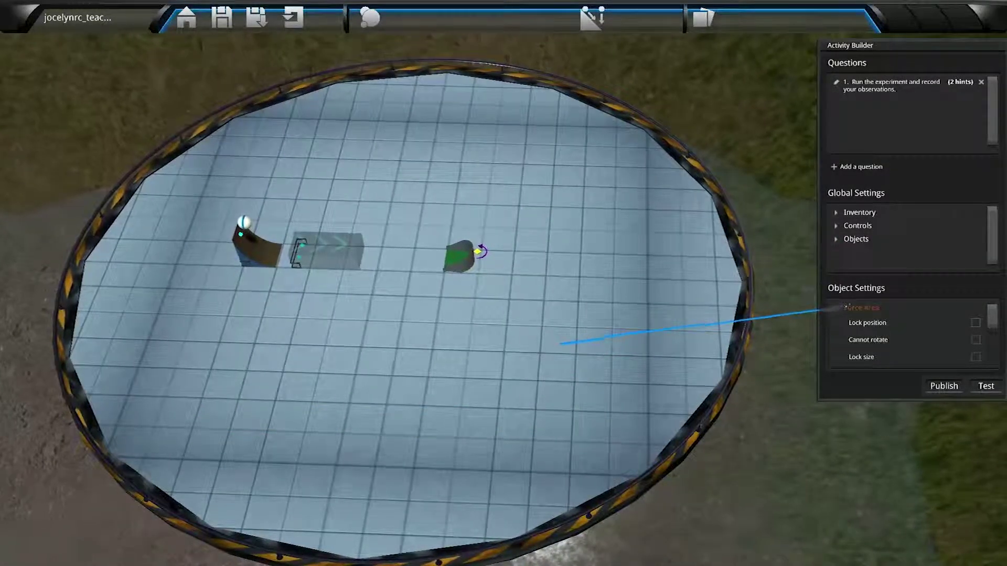
click(975, 322)
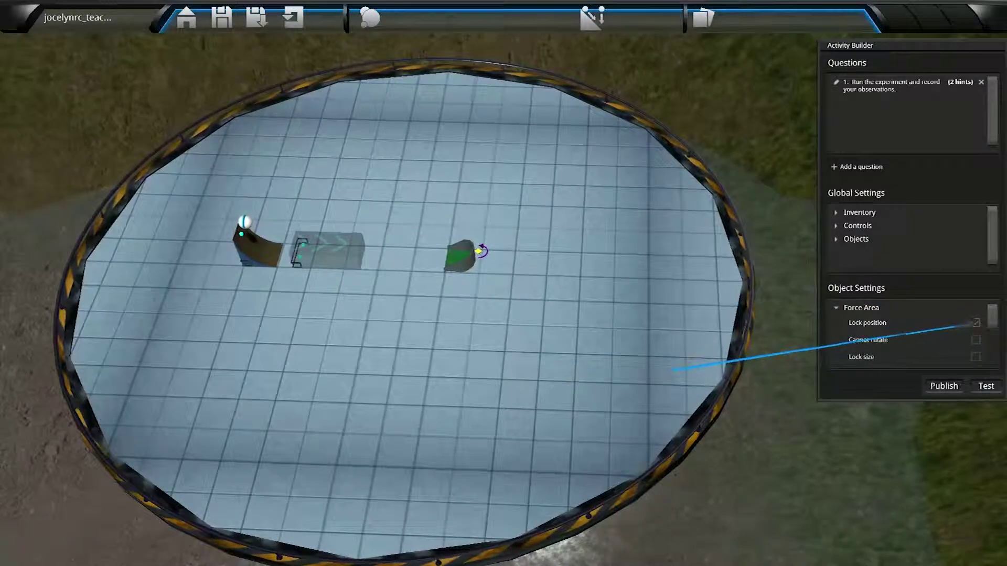
- Prevent the force area from rotating and lock its size, and lock the curved ramp's position and size
click(977, 340)
click(976, 357)
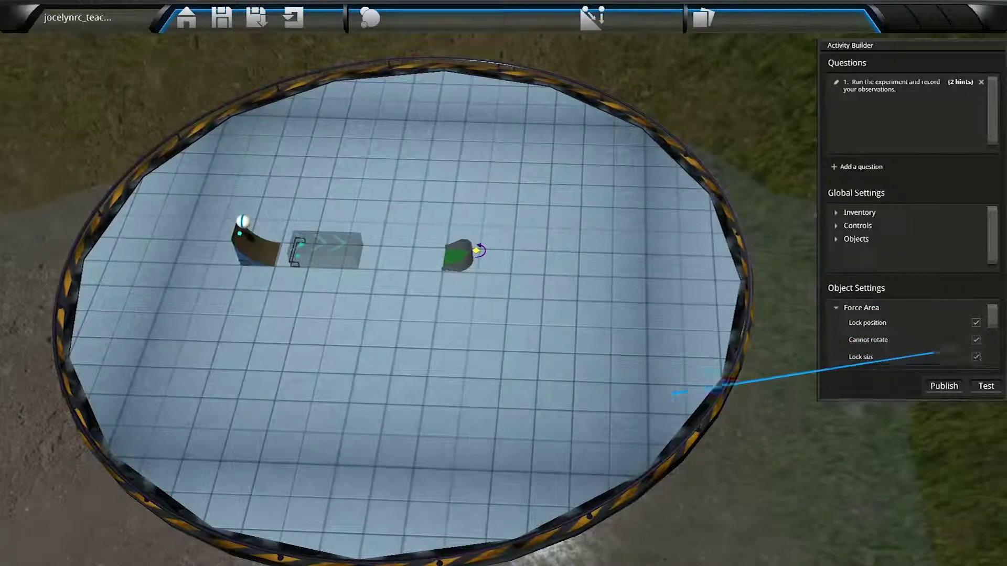
click(226, 260)
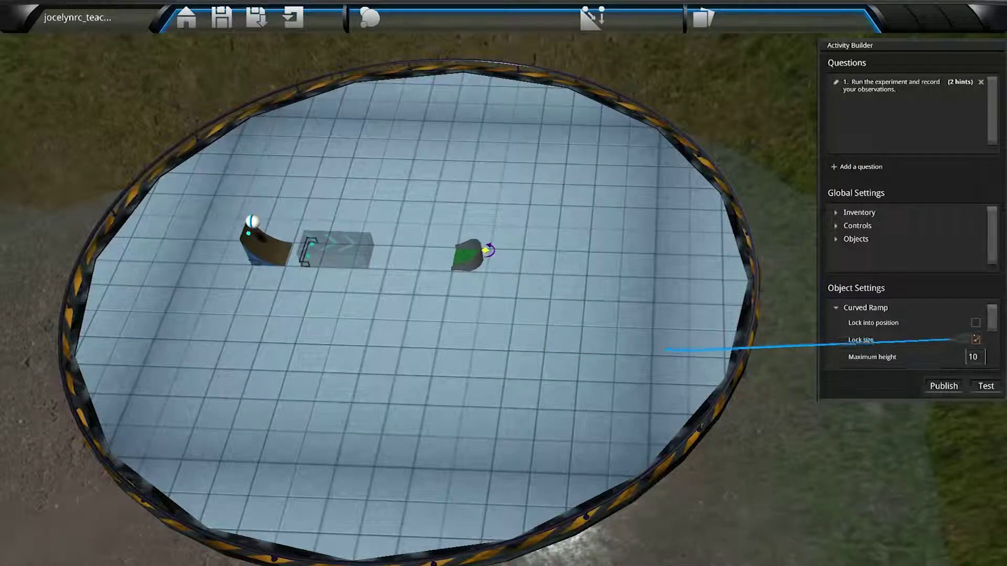
click(975, 323)
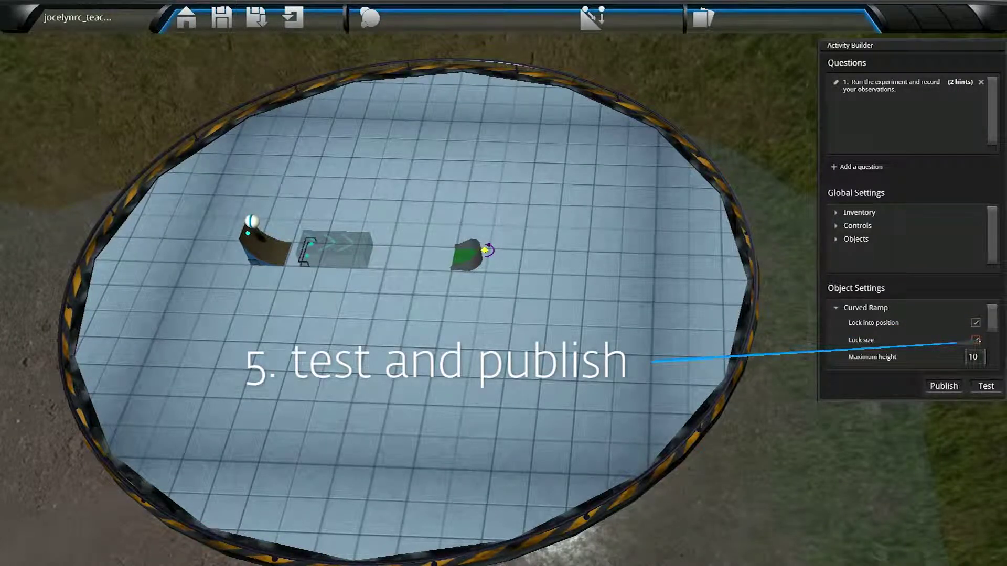
click(975, 340)
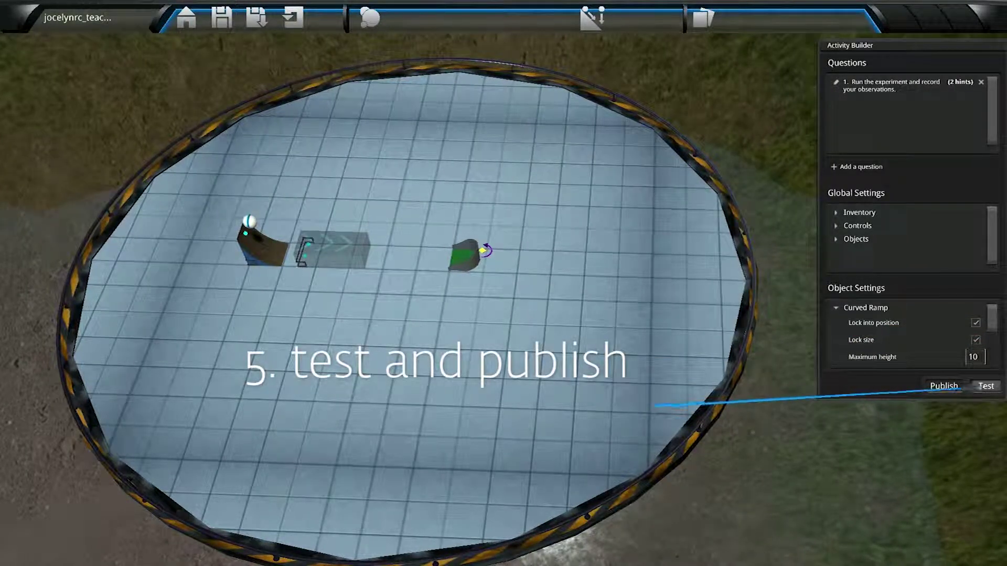
- Test the activity, reveal both hints of the question, and return to the Activity Builder
click(974, 387)
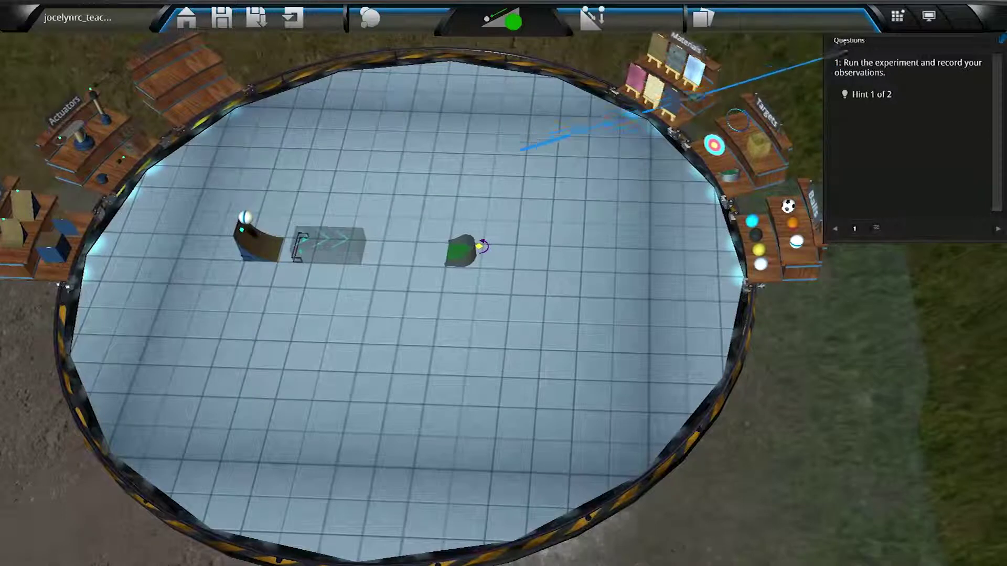
click(844, 94)
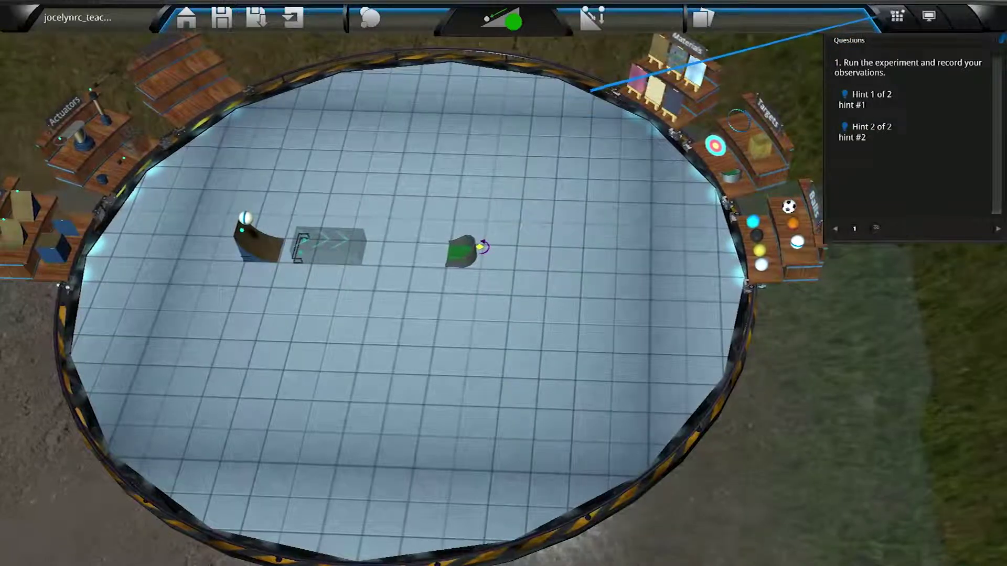
click(893, 14)
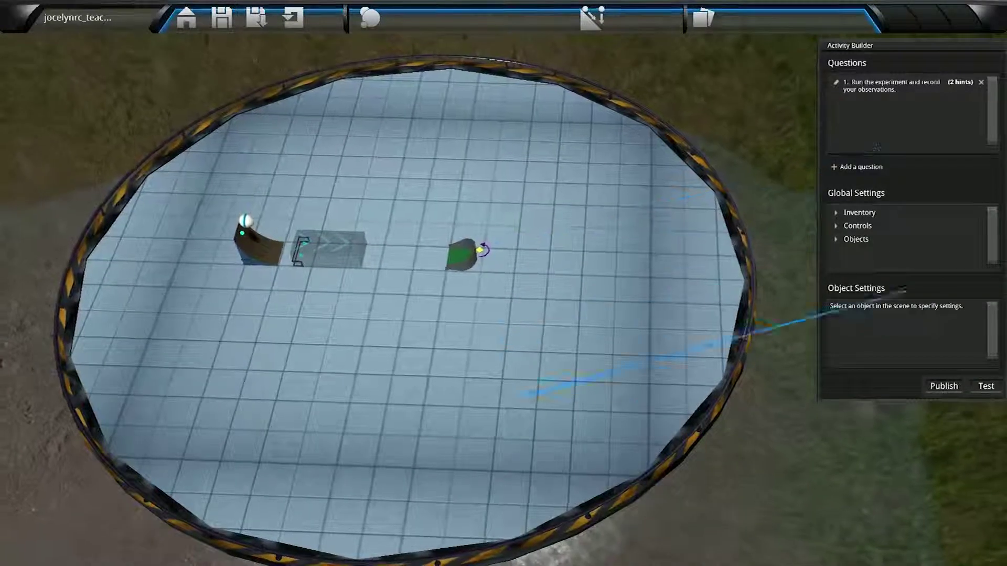
- Publish the activity under the name Sandbox in the category Demonstration
click(936, 384)
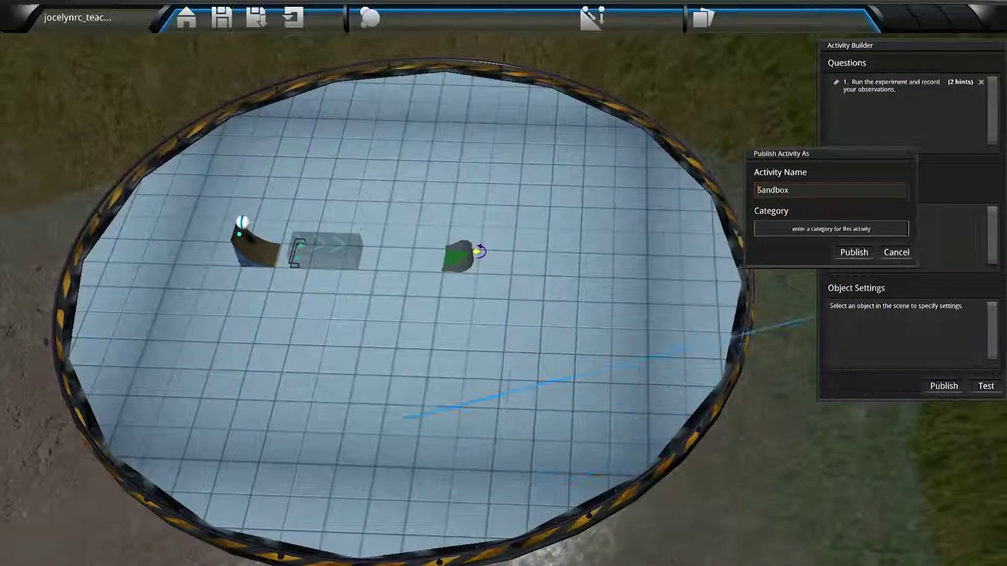
key(Tab)
text(Demonstration)
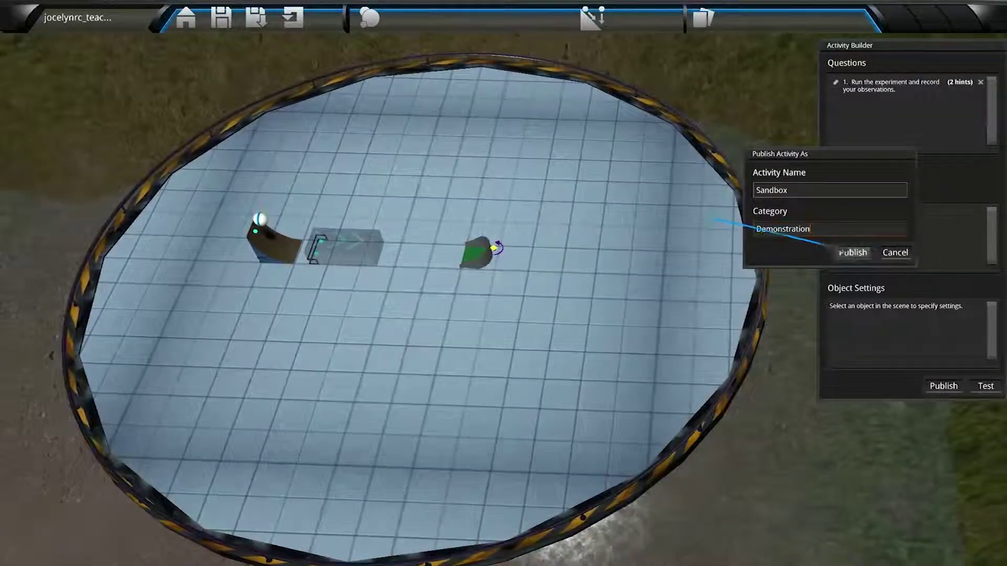
click(849, 252)
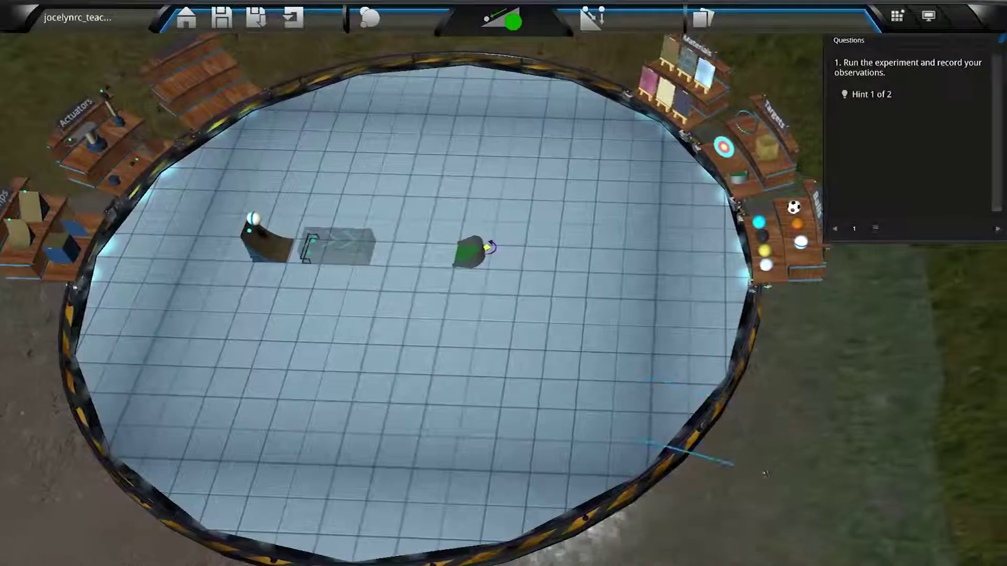